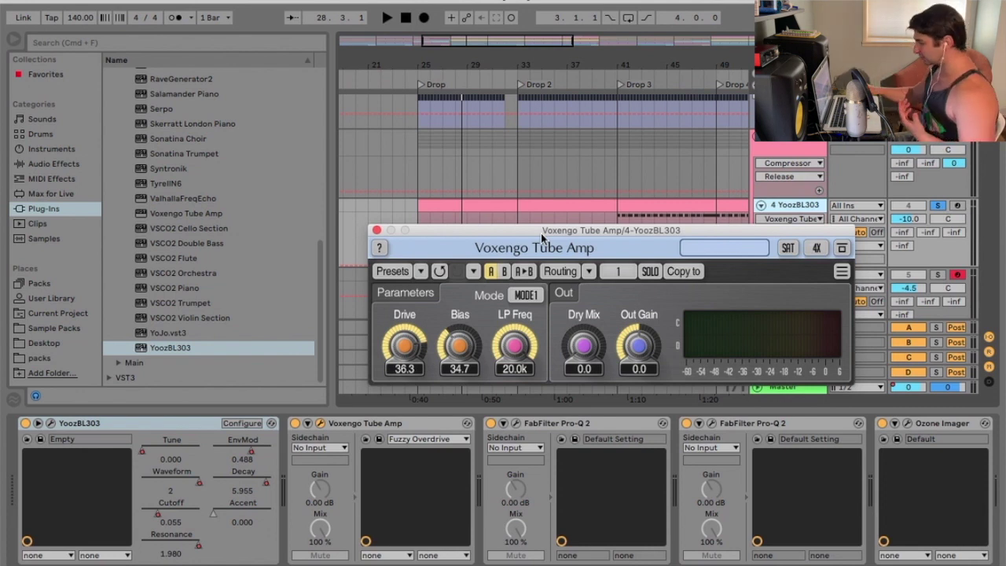
# Unsolo the YoozBL303 track and play the full mix from the Drop marker and from the Drop 3 marker
pyautogui.moveTo(540, 232); pyautogui.dragTo(575, 207)
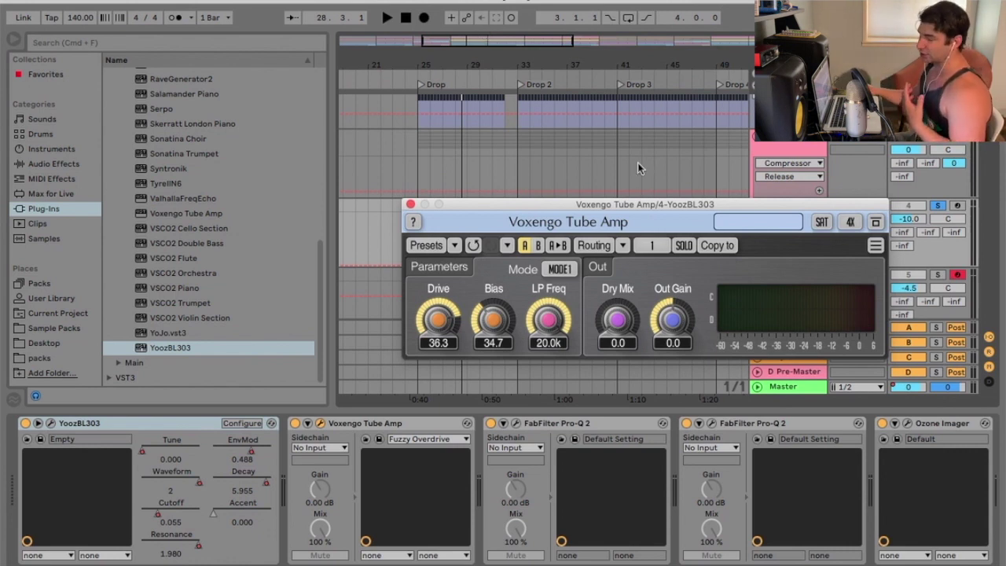
pyautogui.click(935, 206)
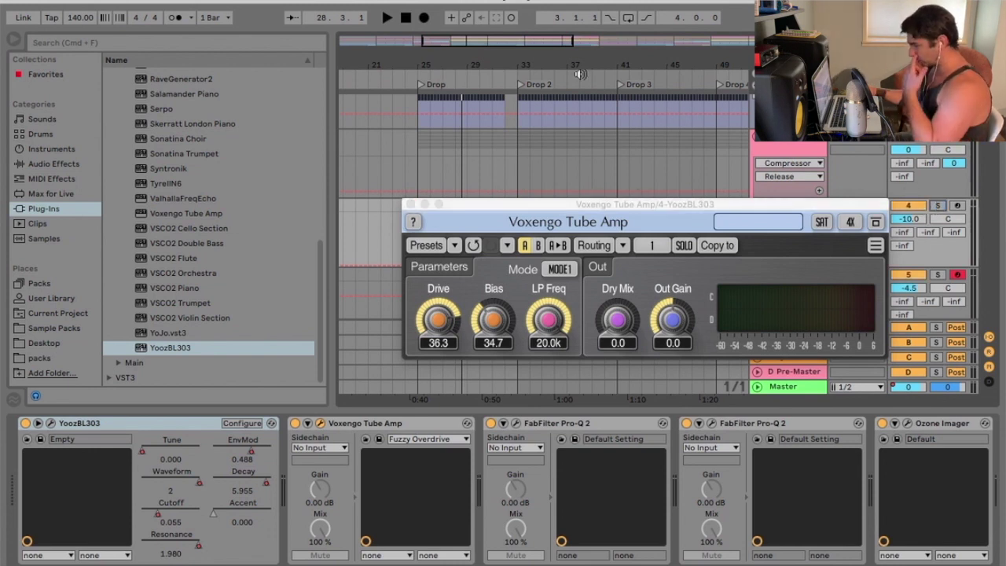
pyautogui.moveTo(579, 74); pyautogui.dragTo(579, 62)
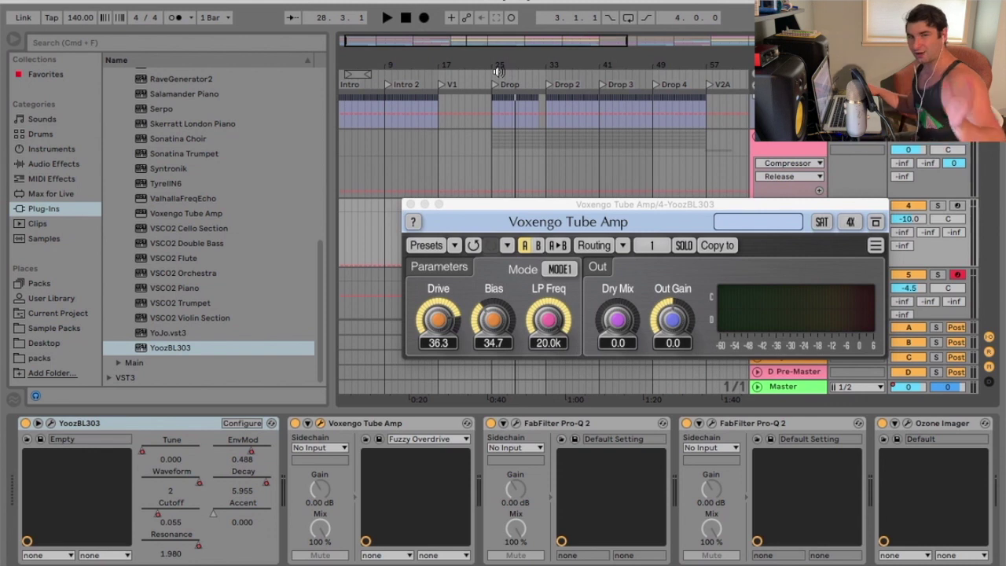
pyautogui.click(490, 73)
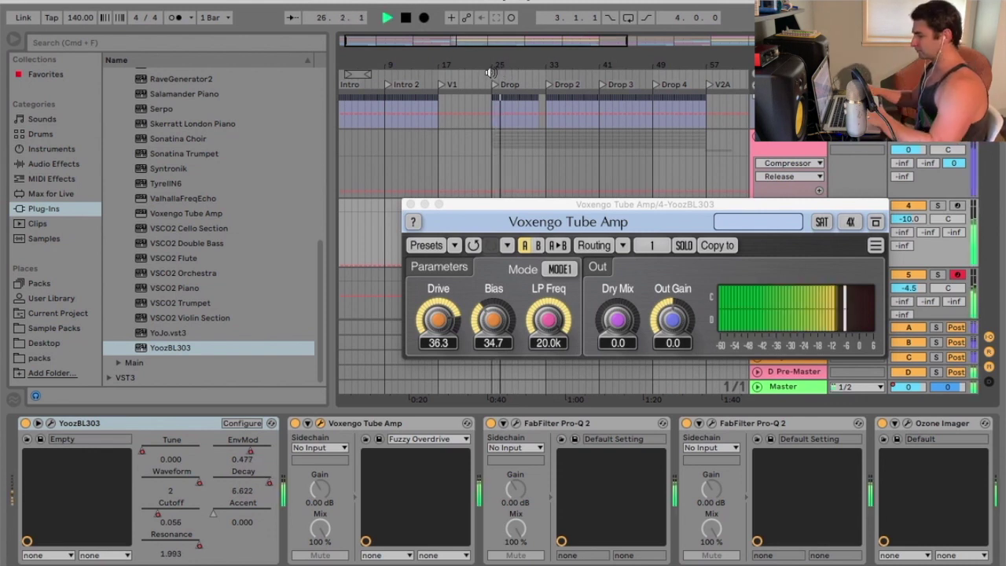
pyautogui.moveTo(597, 206); pyautogui.dragTo(558, 256)
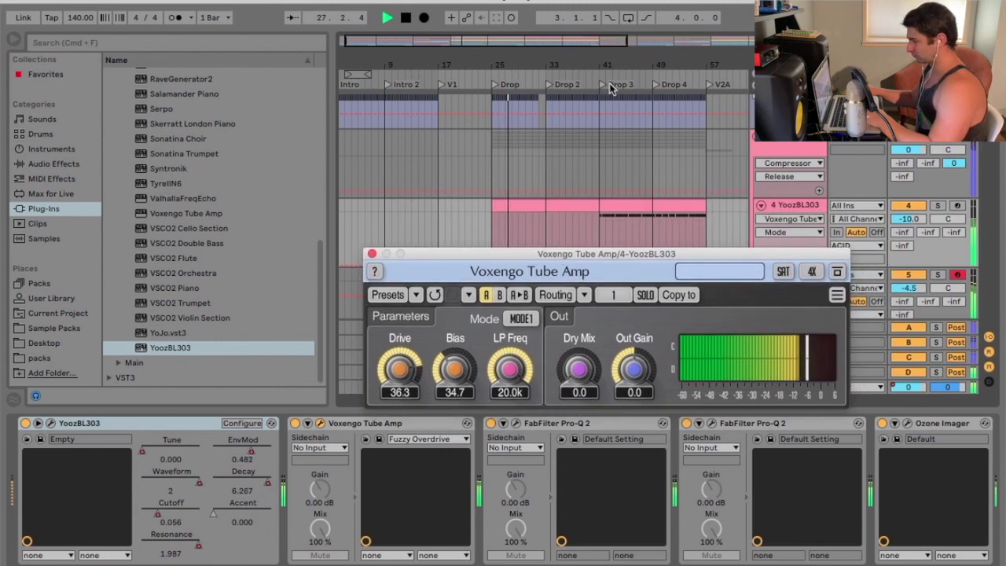
pyautogui.click(598, 72)
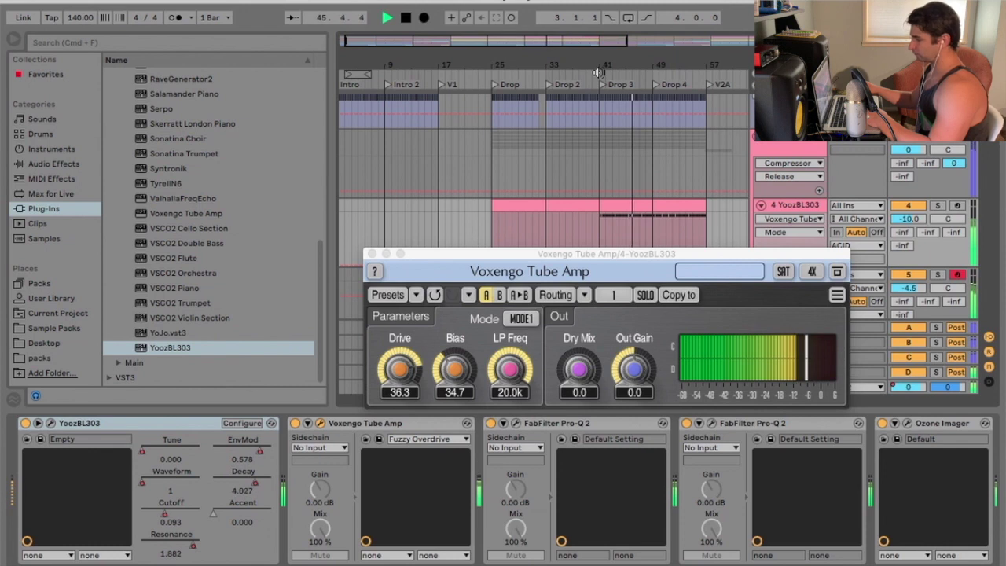
pyautogui.press('space')
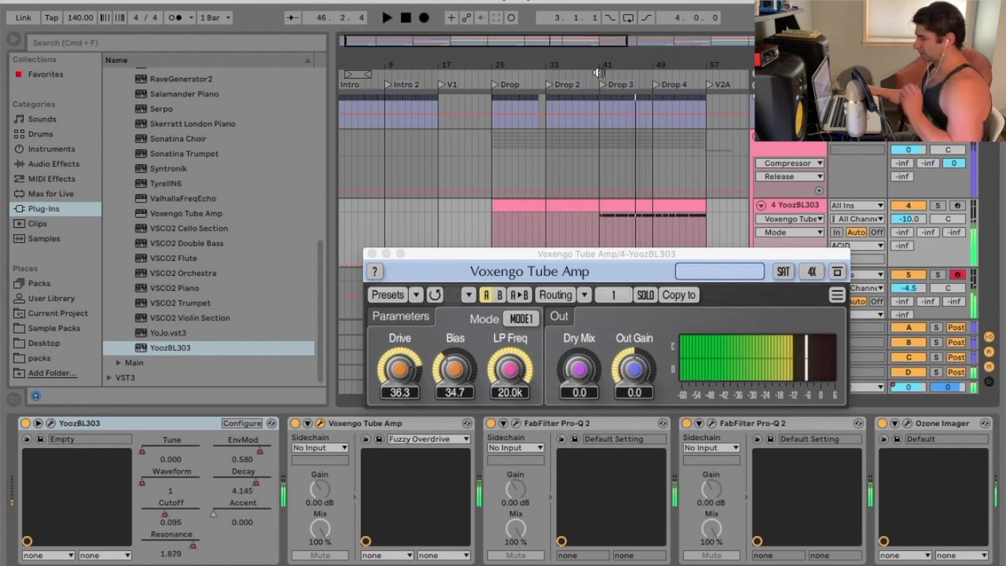
# Solo the YoozBL303 track and play it from the Drop marker
pyautogui.click(605, 253)
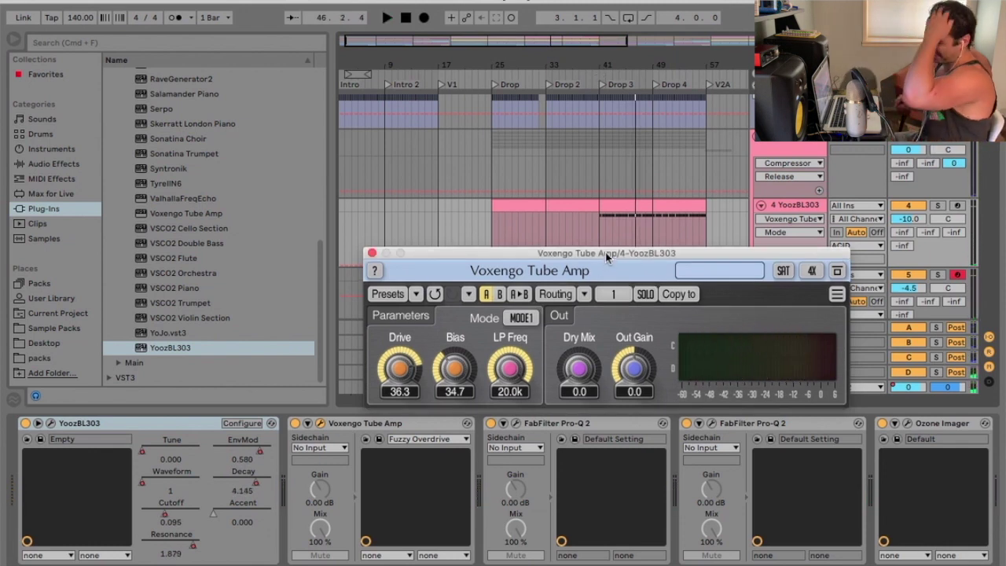
pyautogui.click(153, 424)
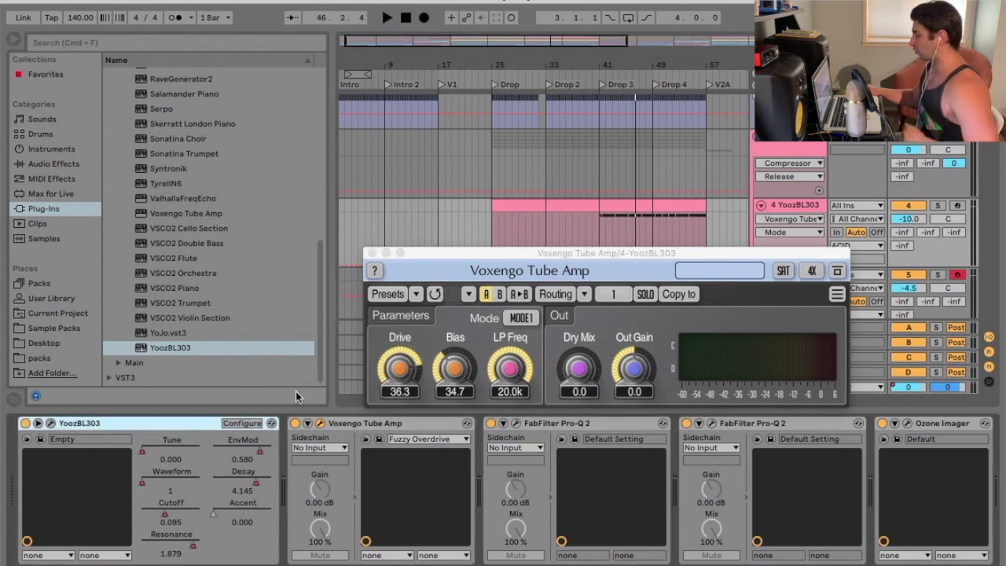
pyautogui.click(937, 206)
pyautogui.moveTo(663, 255); pyautogui.dragTo(656, 276)
pyautogui.moveTo(508, 68); pyautogui.dragTo(513, 104)
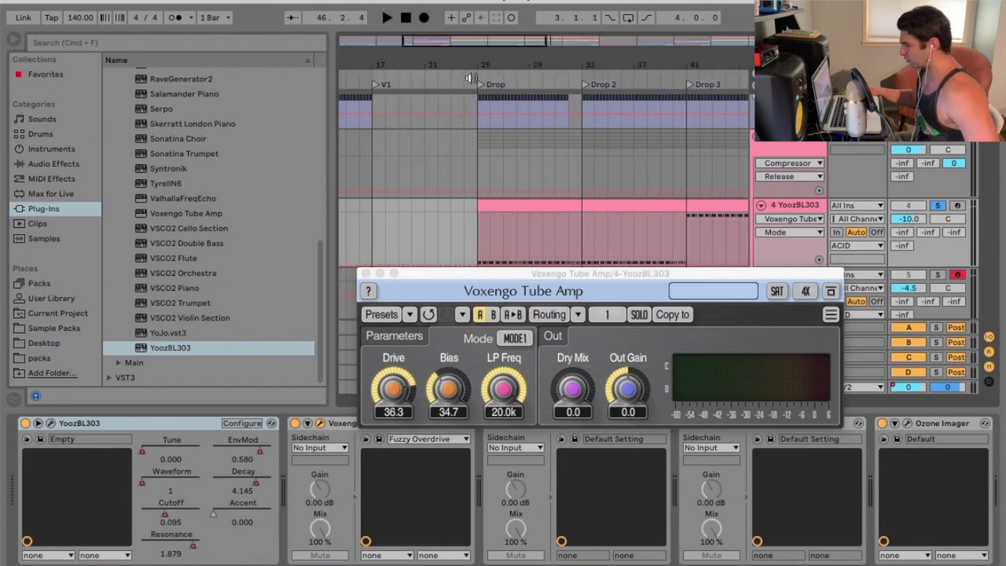
pyautogui.click(472, 78)
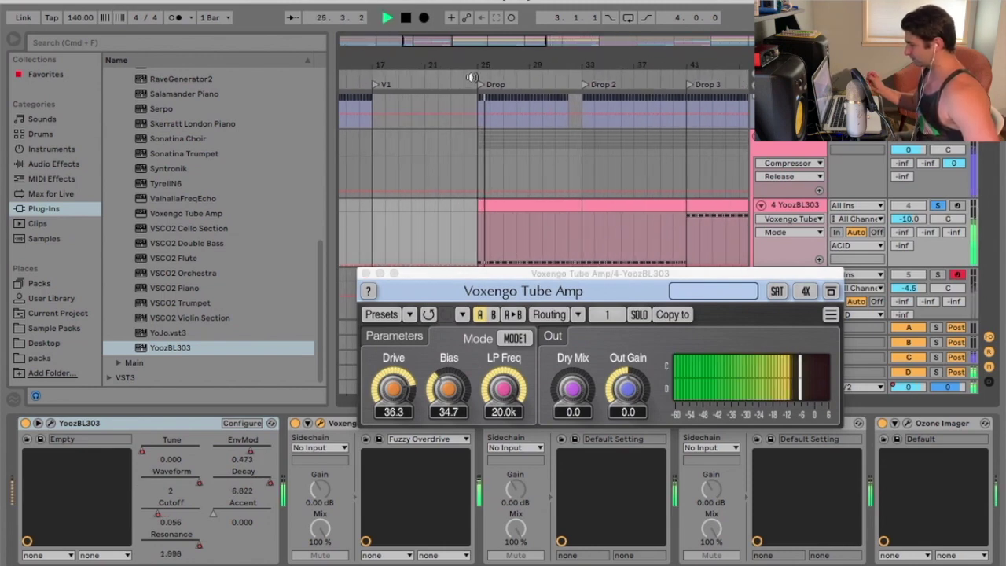
# Turn off the sidechained Compressor on the group track above YoozBL303 and return to the YoozBL303 device chain
pyautogui.click(911, 386)
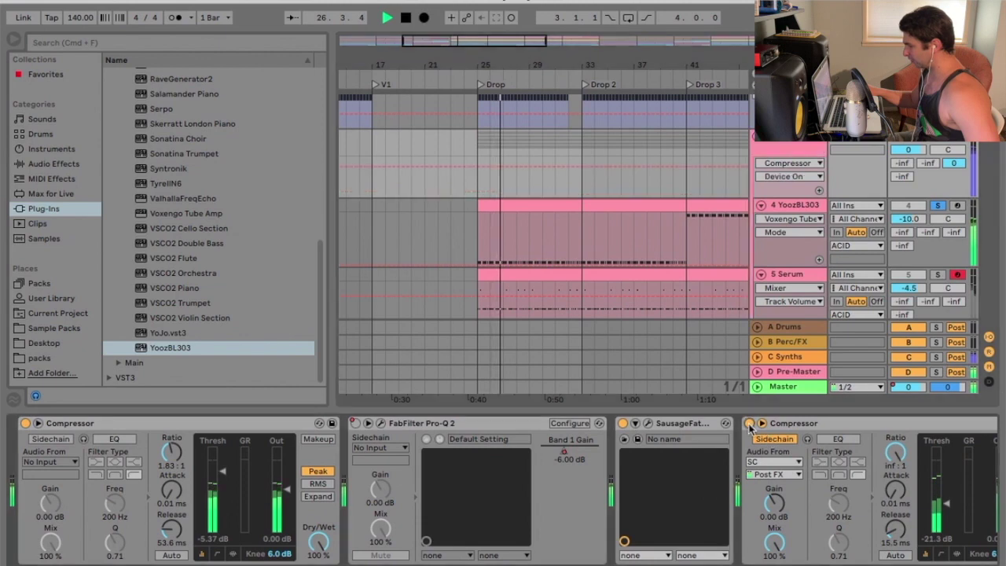
pyautogui.press('0')
pyautogui.click(602, 267)
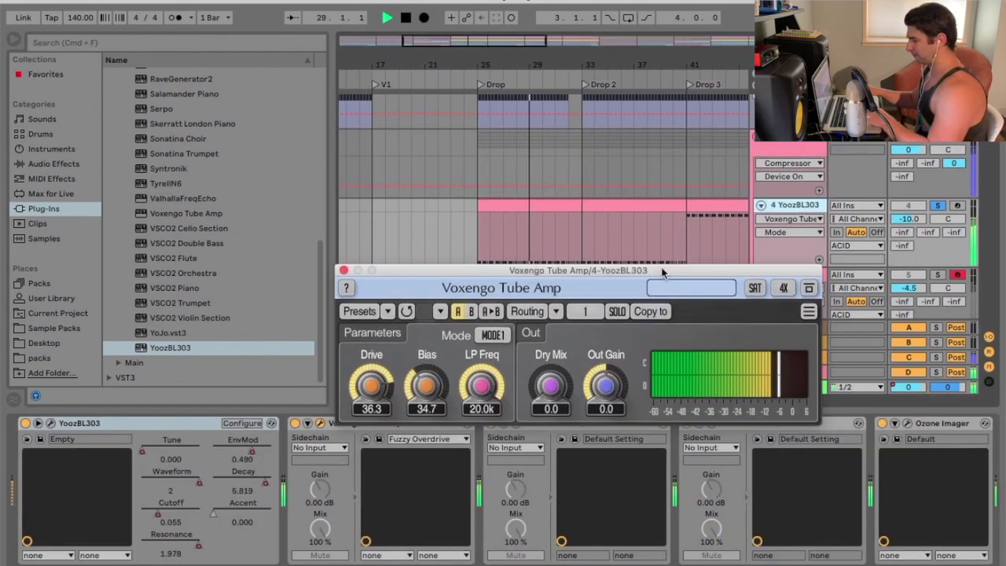
# Stop playback and move the YoozBL303 clip from the Drop marker to the Intro 2 marker at bar 9
pyautogui.moveTo(523, 68); pyautogui.dragTo(668, 64)
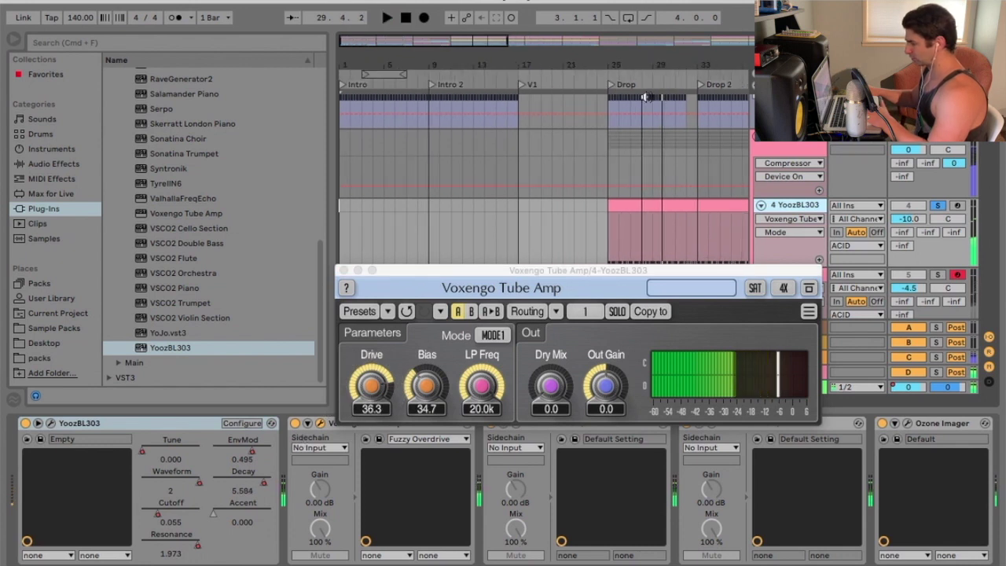
pyautogui.moveTo(613, 210); pyautogui.dragTo(477, 217)
pyautogui.press('space')
pyautogui.press('super+shift+j')
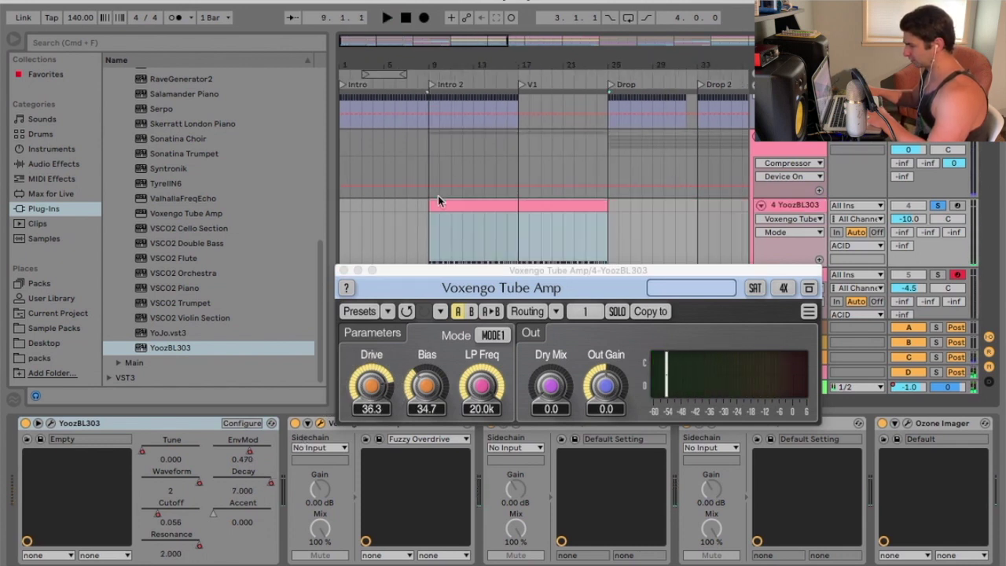
# Play the moved clip and compare its sound with Voxengo Tube Amp bypassed and enabled
pyautogui.press('space')
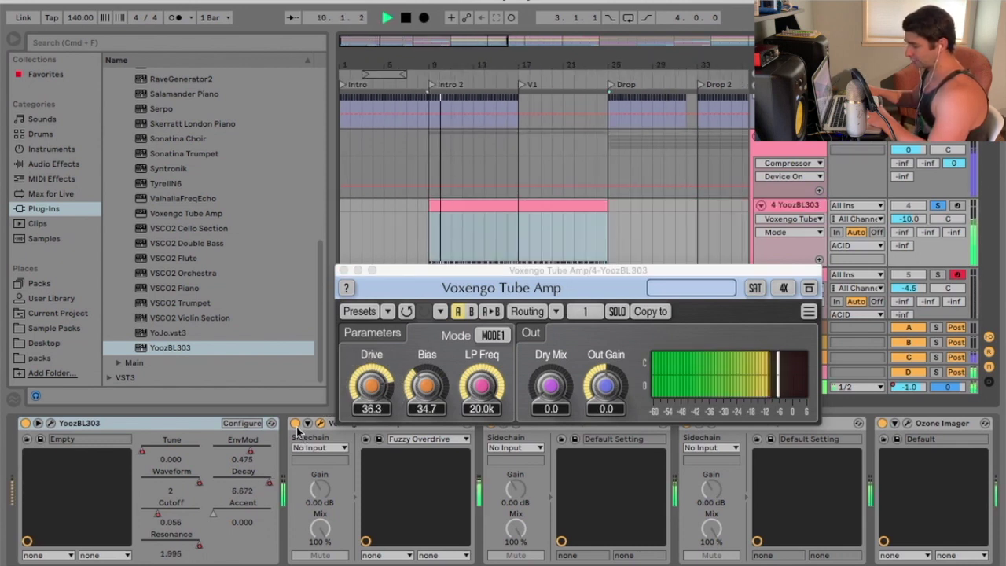
pyautogui.click(296, 423)
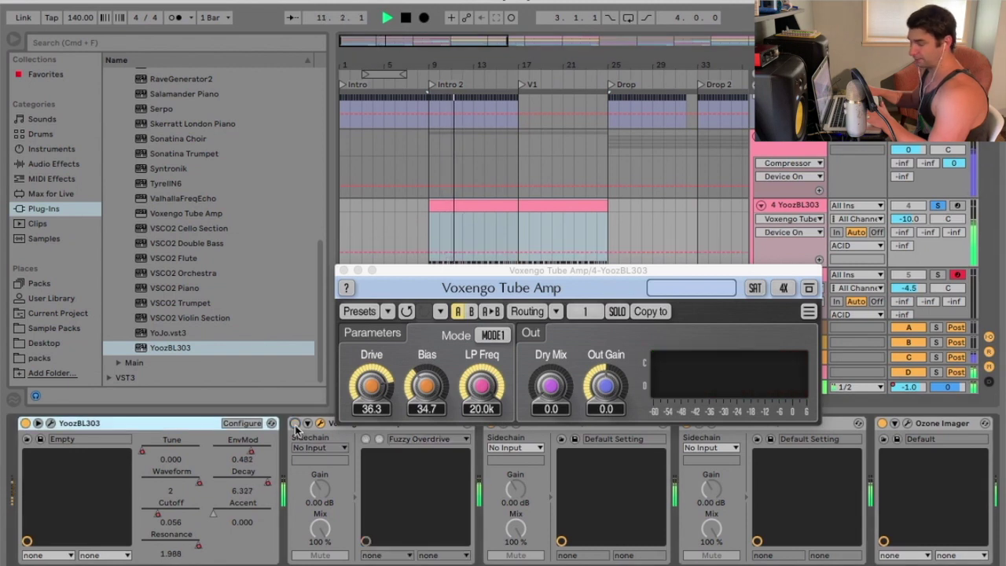
pyautogui.click(296, 423)
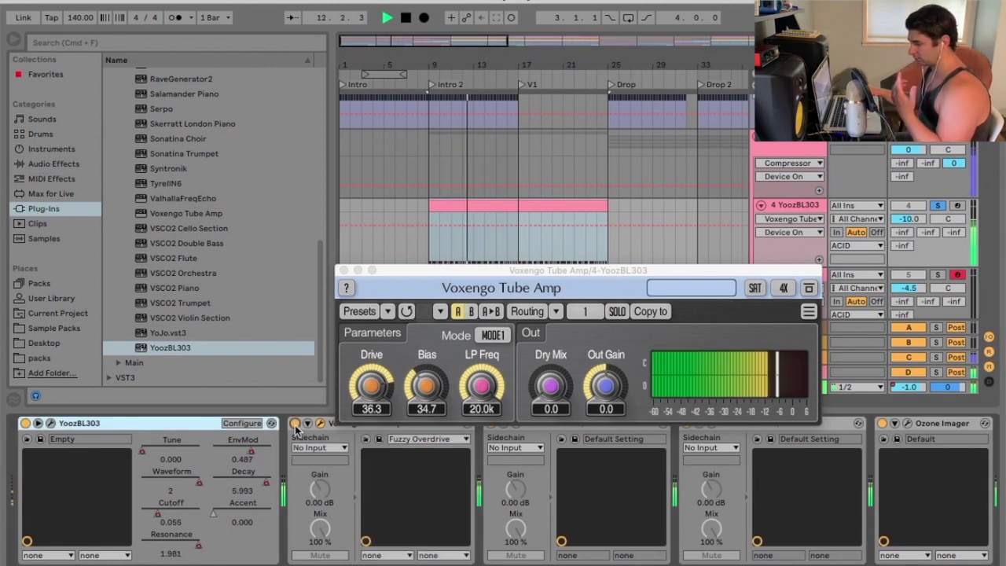
pyautogui.press('space')
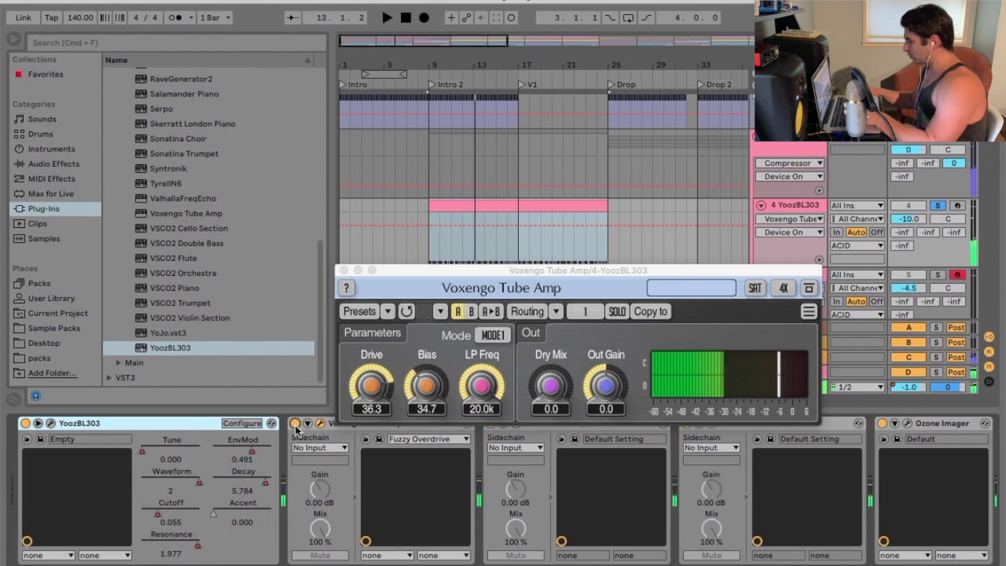
# Arm the YoozBL303 track and bypass all effects after Voxengo Tube Amp by grouping them into one Audio Effect Rack and switching it off
pyautogui.click(958, 205)
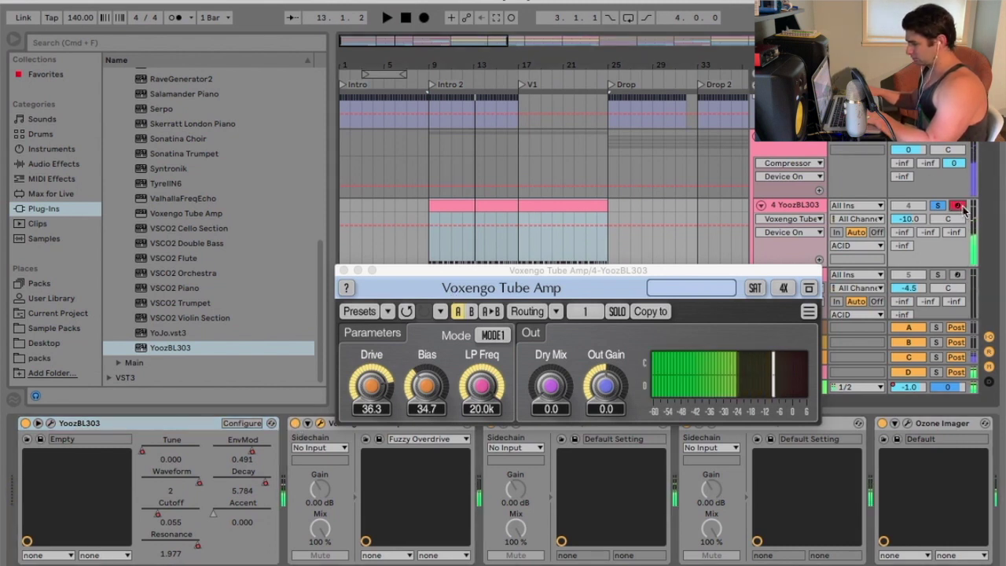
pyautogui.moveTo(514, 270); pyautogui.dragTo(497, 118)
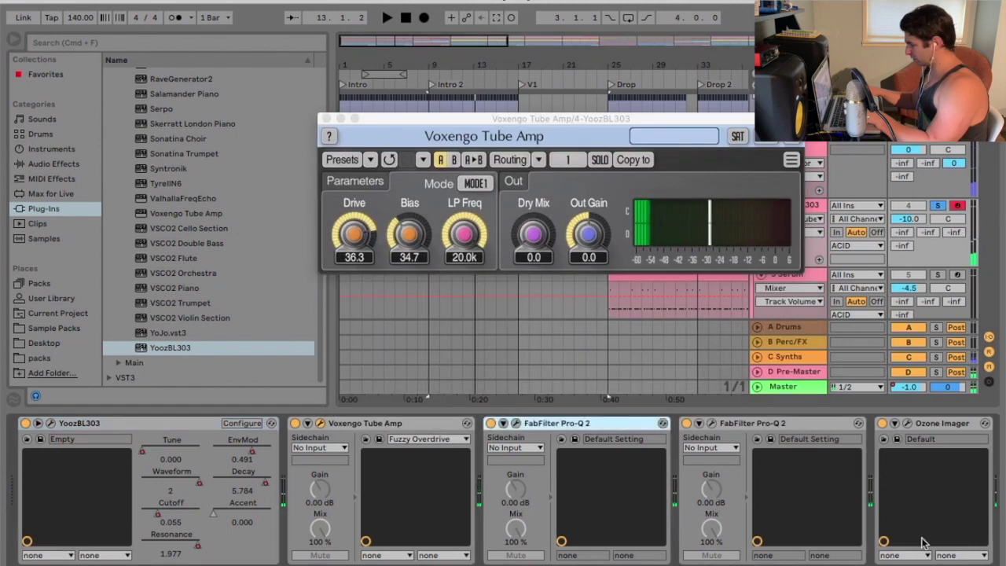
pyautogui.click(709, 428)
pyautogui.click(480, 423)
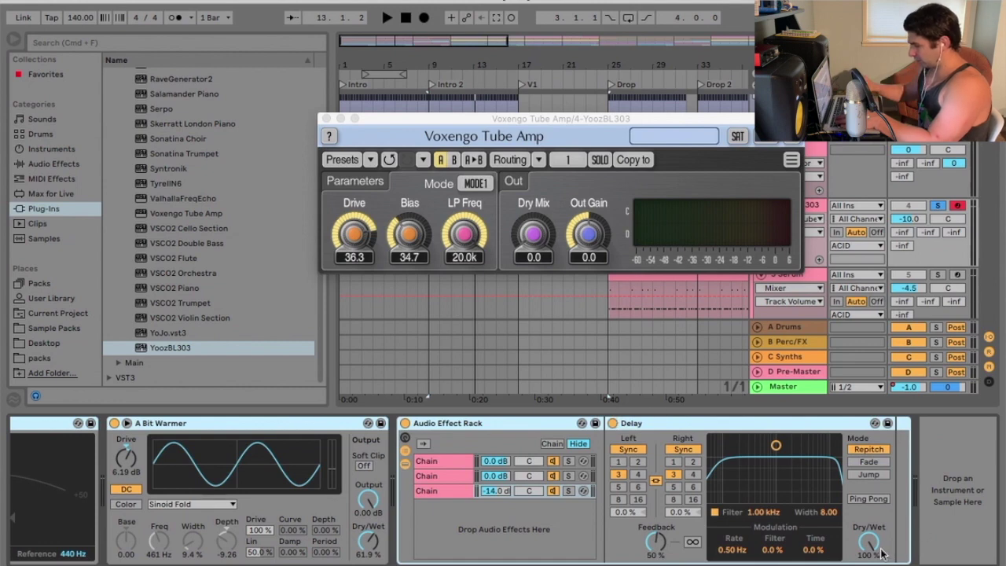
pyautogui.hscroll(-10, 563, 464)
pyautogui.hscroll(-10, 749, 561)
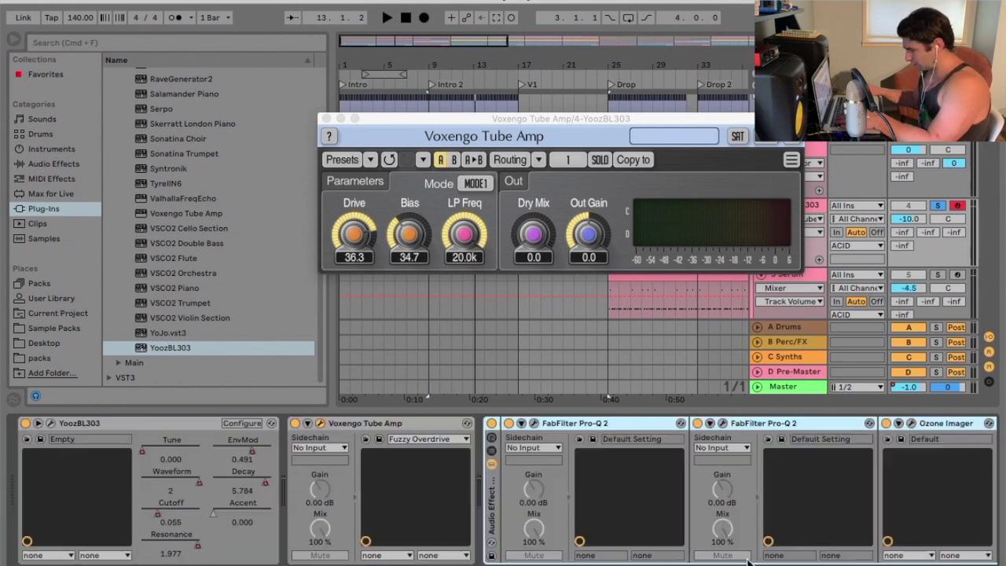
pyautogui.click(511, 435)
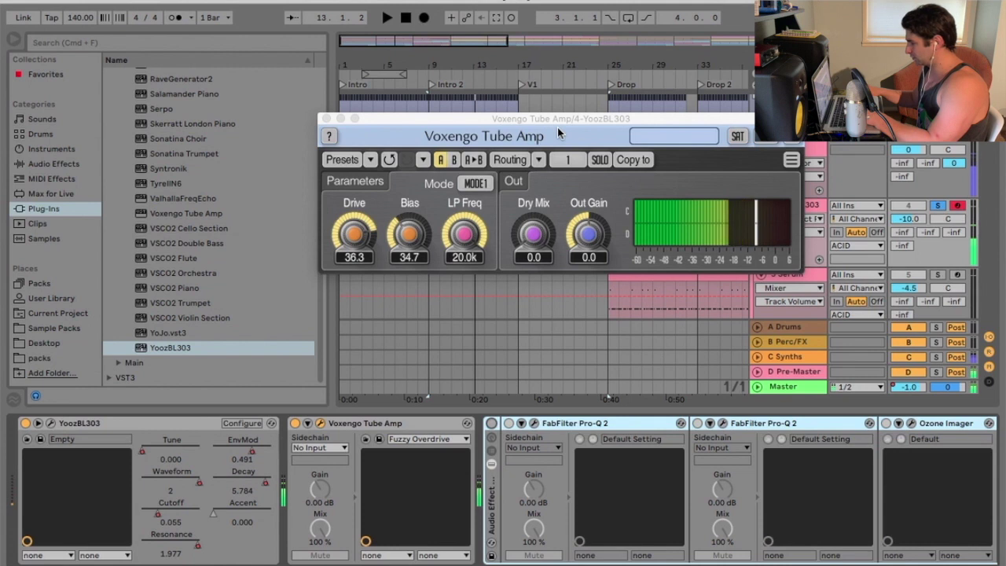
# Set the YoozBL303 track volume to -3.1 dB and compare the sound with Voxengo Tube Amp bypassed and enabled
pyautogui.moveTo(908, 219); pyautogui.dragTo(911, 224)
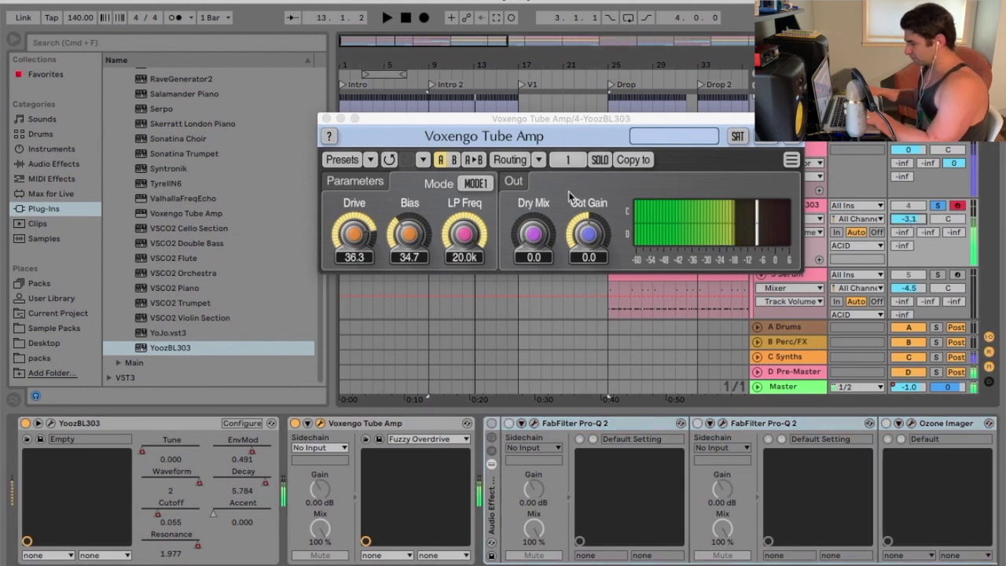
pyautogui.click(296, 424)
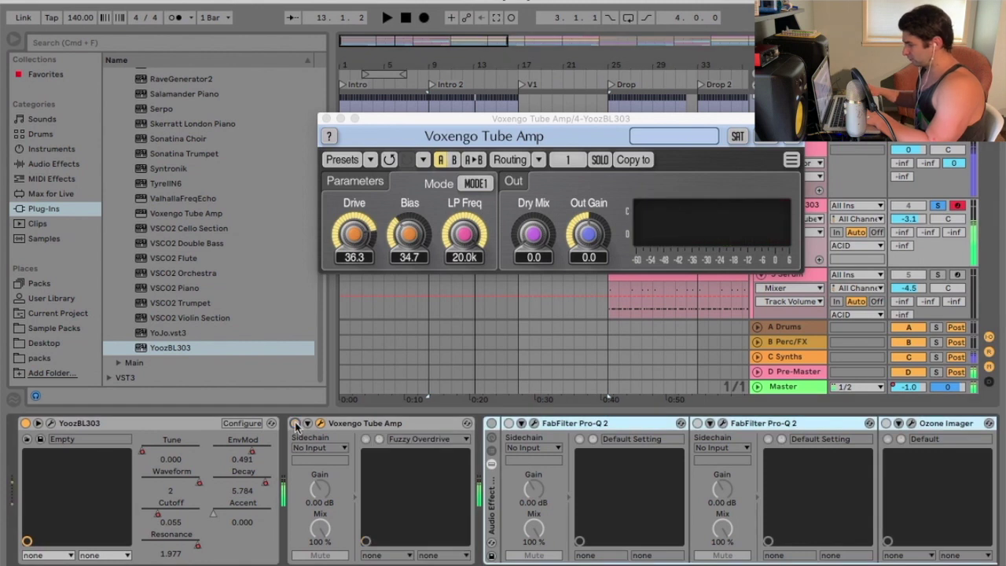
pyautogui.click(296, 423)
# Set the Tube Amp Drive to 48.0 and select Broadband Mode 1 in its Preset Manager
pyautogui.moveTo(354, 236)
pyautogui.mouseDown()
pyautogui.moveTo(353, 224)
pyautogui.moveTo(354, 259)
pyautogui.moveTo(354, 224)
pyautogui.mouseUp()
pyautogui.click(342, 160)
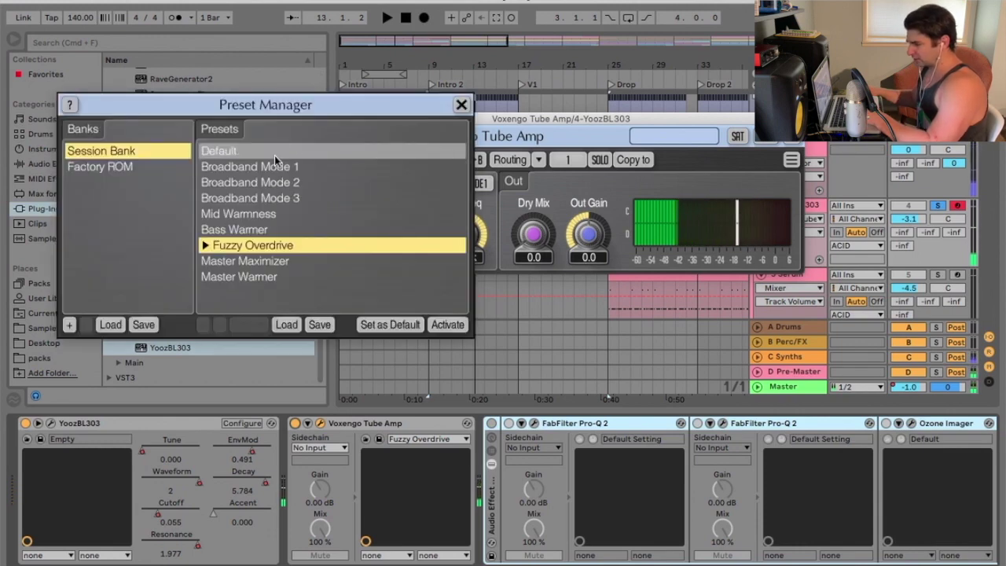
pyautogui.click(304, 163)
pyautogui.moveTo(411, 114); pyautogui.dragTo(407, 328)
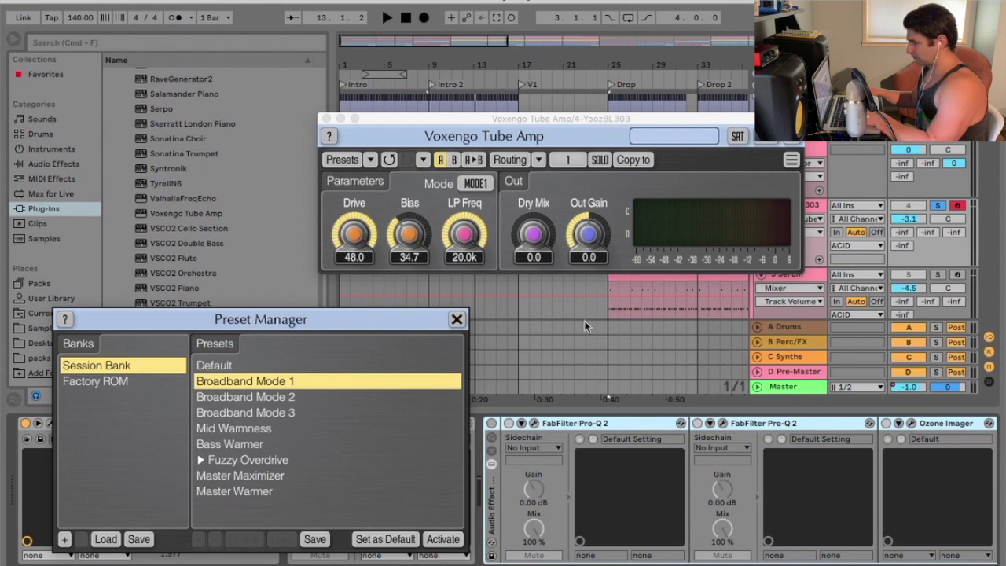
pyautogui.click(457, 320)
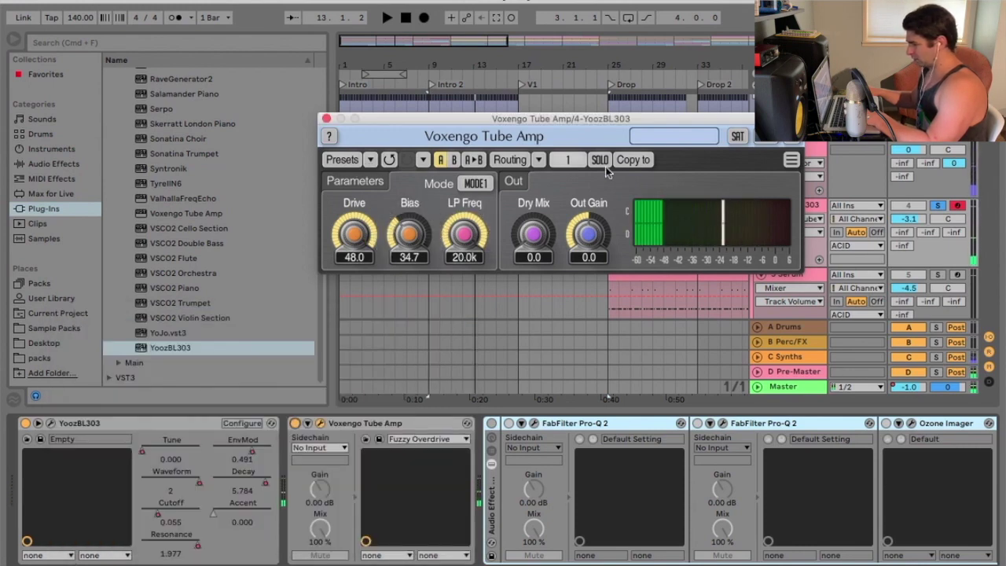
# Load the Broadband Mode 2 preset in Voxengo Tube Amp
pyautogui.click(337, 163)
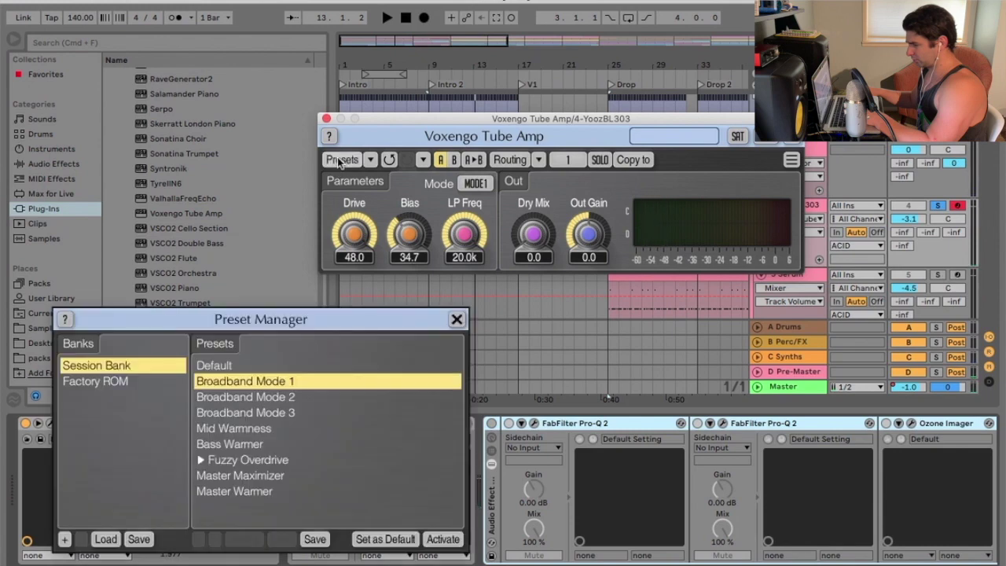
pyautogui.doubleClick(285, 397)
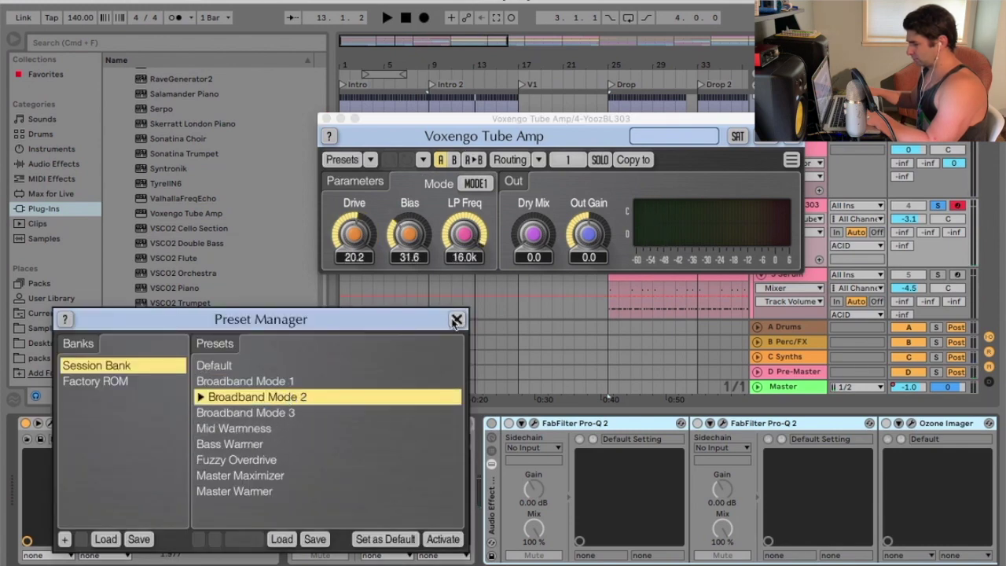
pyautogui.click(456, 320)
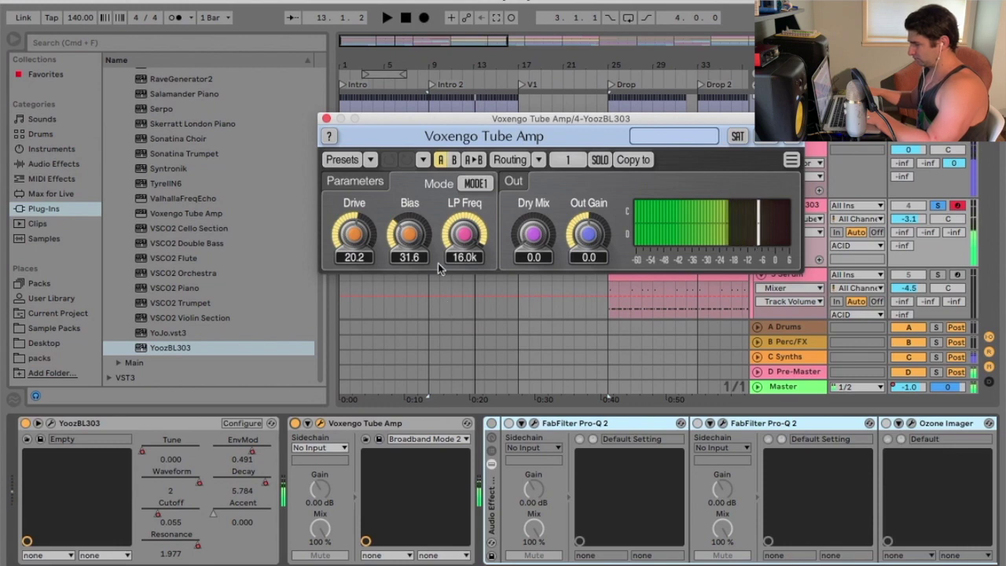
# Load the Broadband Mode 3 preset in Voxengo Tube Amp
pyautogui.click(350, 161)
pyautogui.doubleClick(252, 413)
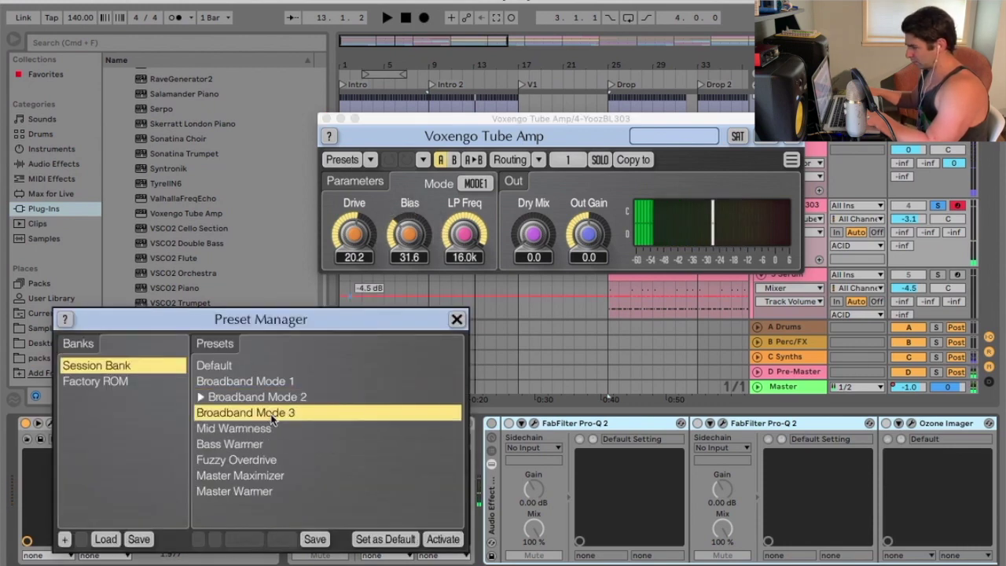
pyautogui.press('Escape')
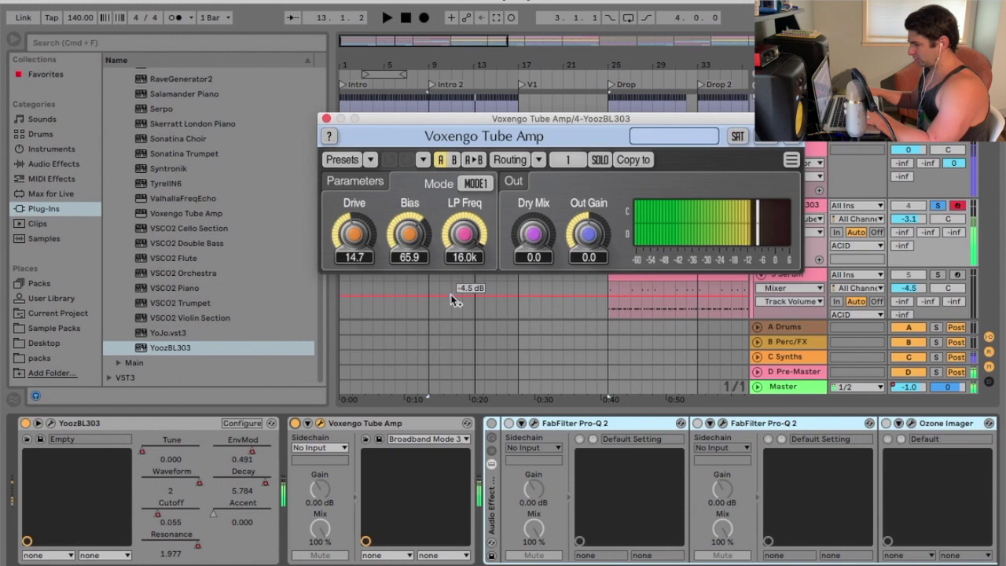
# Load the Mid Warmness preset from the Session Bank in Voxengo Tube Amp
pyautogui.click(342, 160)
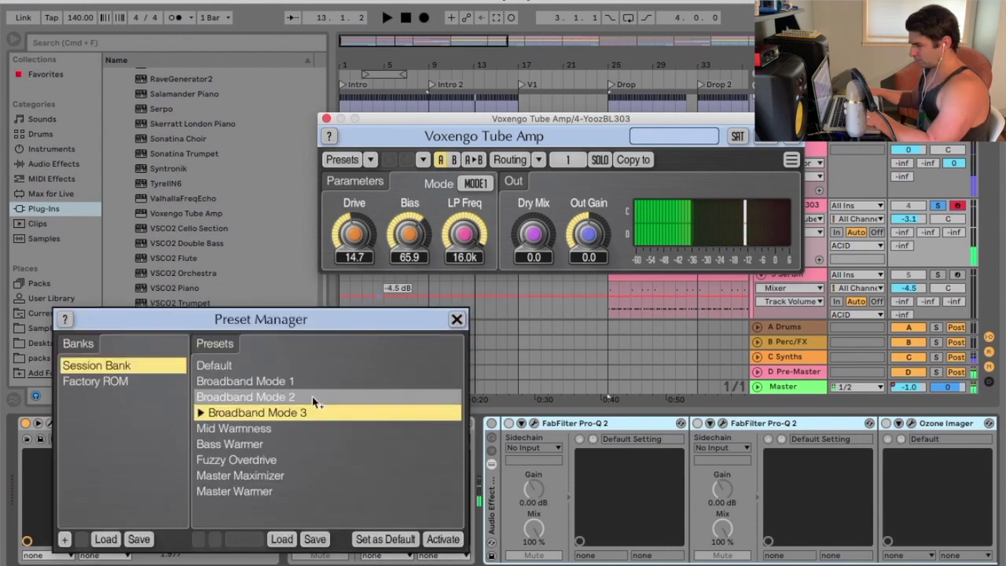
pyautogui.doubleClick(275, 428)
pyautogui.click(456, 318)
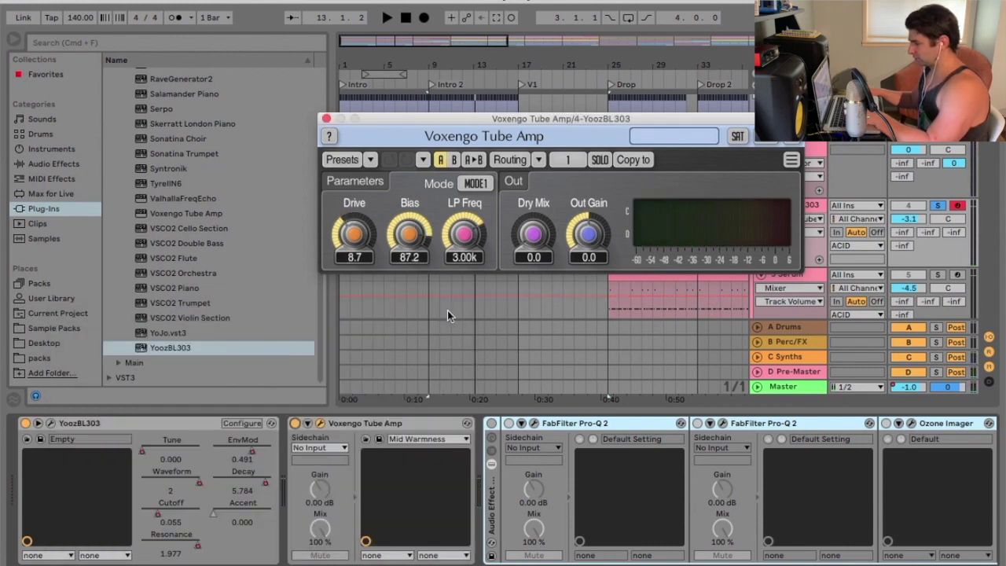
# Load the Bass Warmer preset in Voxengo Tube Amp and set its Out Gain to -1.5
pyautogui.click(343, 160)
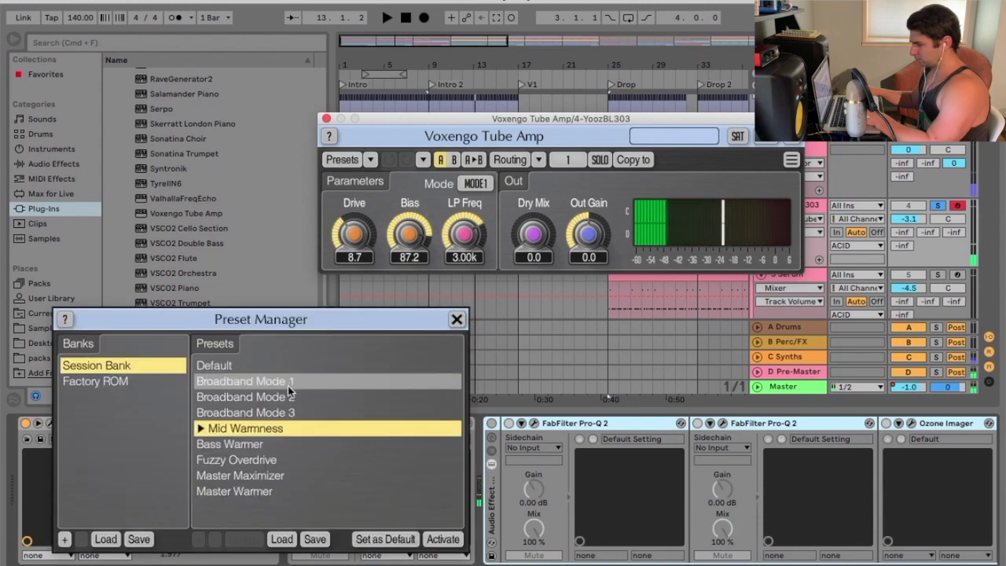
pyautogui.doubleClick(265, 444)
pyautogui.click(455, 318)
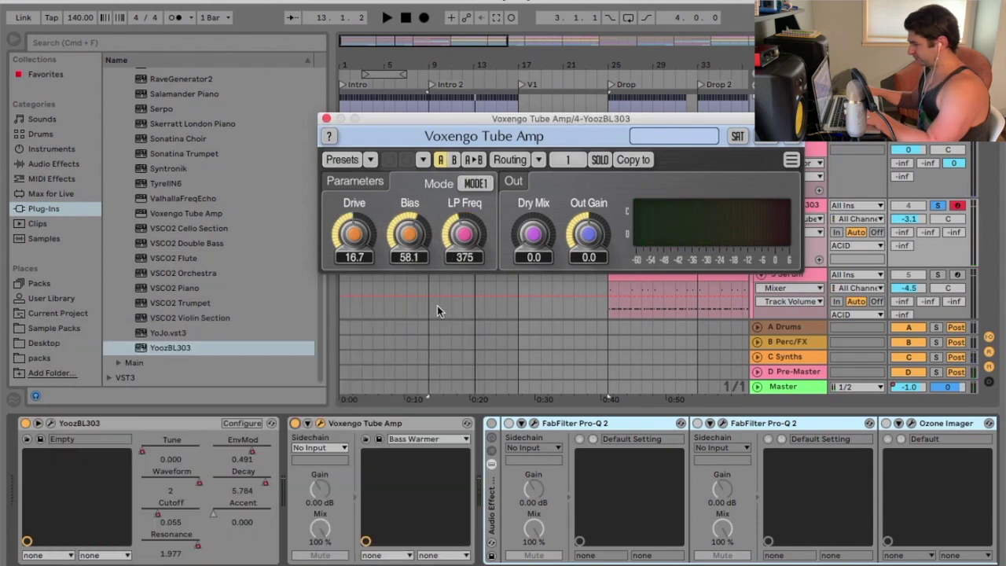
pyautogui.moveTo(588, 233)
pyautogui.mouseDown()
pyautogui.moveTo(588, 211)
pyautogui.moveTo(589, 236)
pyautogui.mouseUp()
# Load the Fuzzy Overdrive preset in Voxengo Tube Amp
pyautogui.click(342, 160)
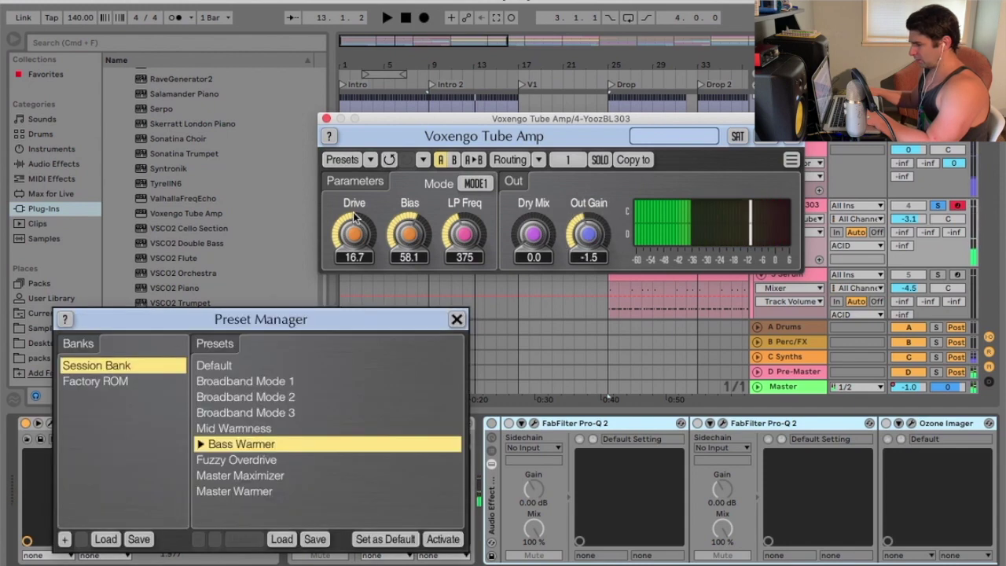
pyautogui.doubleClick(290, 460)
pyautogui.click(455, 318)
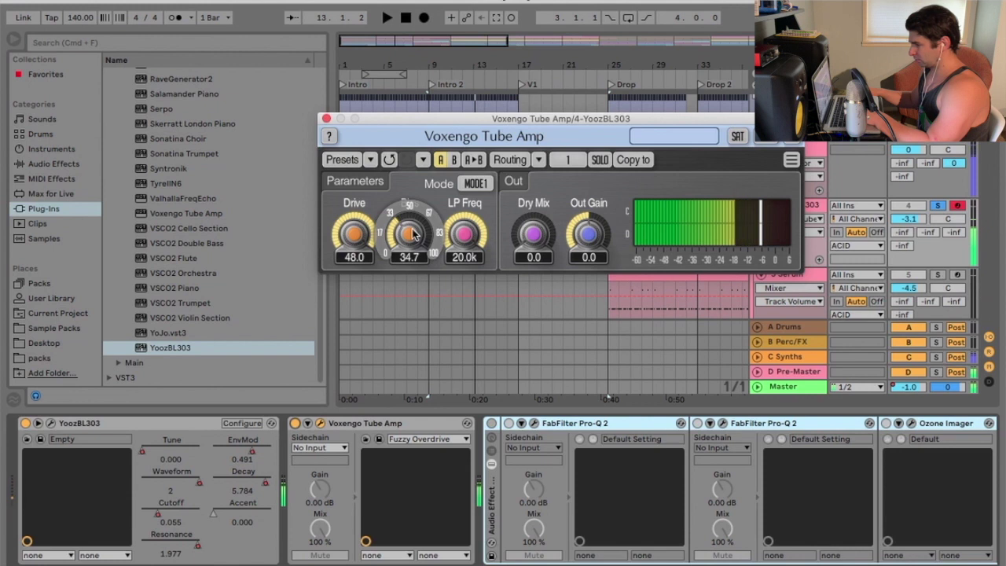
# Set the Fuzzy Overdrive preset's Bias to 100.0 and try the Drive and LP Freq controls, ending at 48.0 and 20.0k
pyautogui.moveTo(414, 234); pyautogui.dragTo(414, 192)
pyautogui.moveTo(354, 233)
pyautogui.mouseDown()
pyautogui.moveTo(354, 271)
pyautogui.moveTo(353, 228)
pyautogui.mouseUp()
pyautogui.moveTo(464, 234)
pyautogui.mouseDown()
pyautogui.moveTo(463, 271)
pyautogui.moveTo(463, 232)
pyautogui.moveTo(478, 243)
pyautogui.mouseUp()
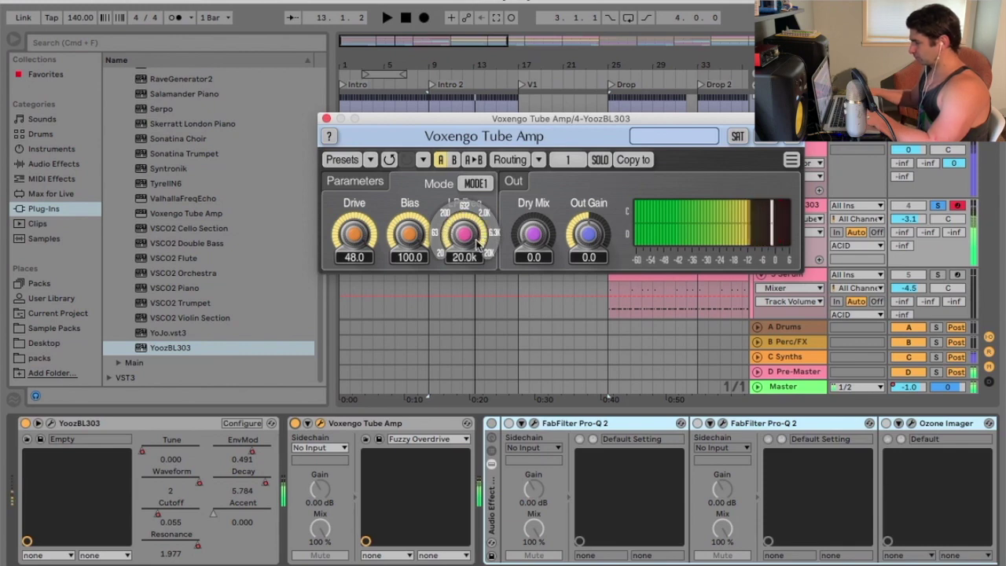
# Load the Master Maximizer preset in Tube Amp and adjust it to Bias 91.4 with LP Freq at 20.0k
pyautogui.click(342, 160)
pyautogui.click(291, 478)
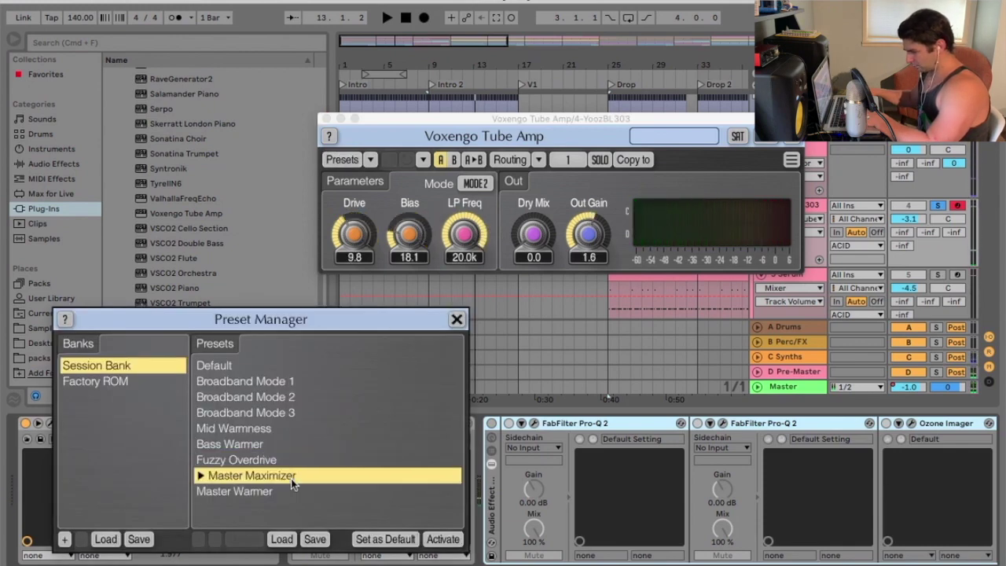
pyautogui.click(458, 320)
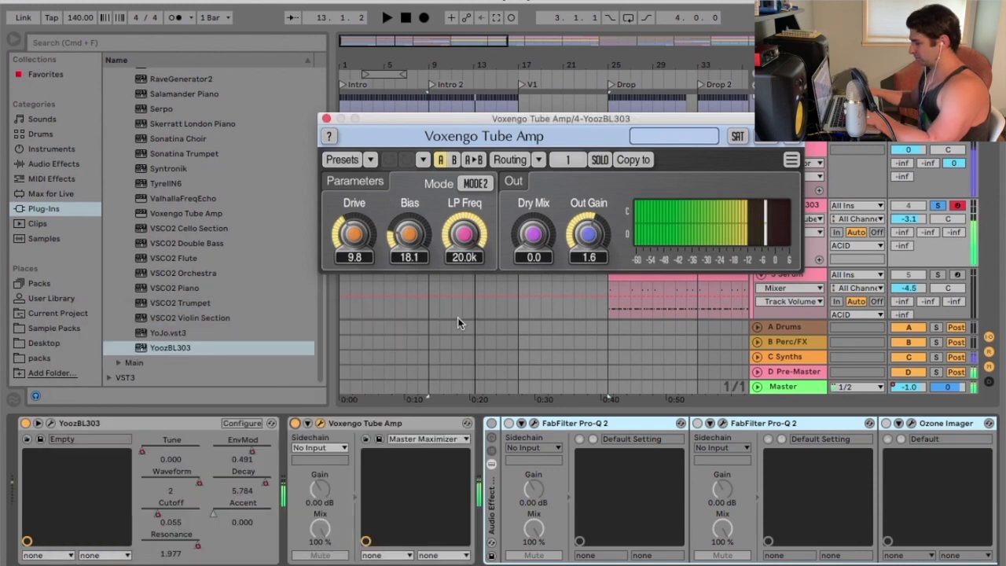
pyautogui.moveTo(456, 249)
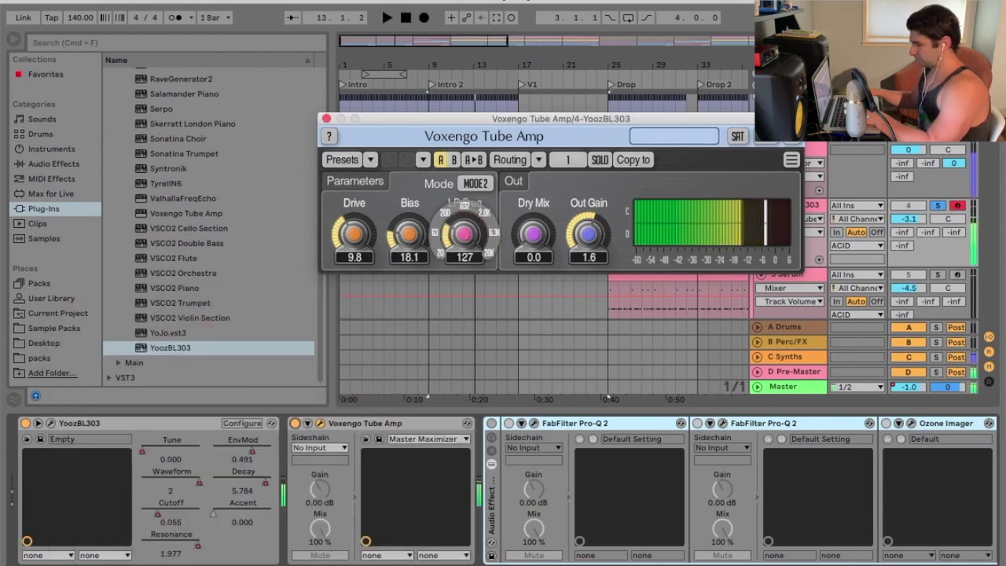
pyautogui.moveTo(409, 233); pyautogui.dragTo(408, 173)
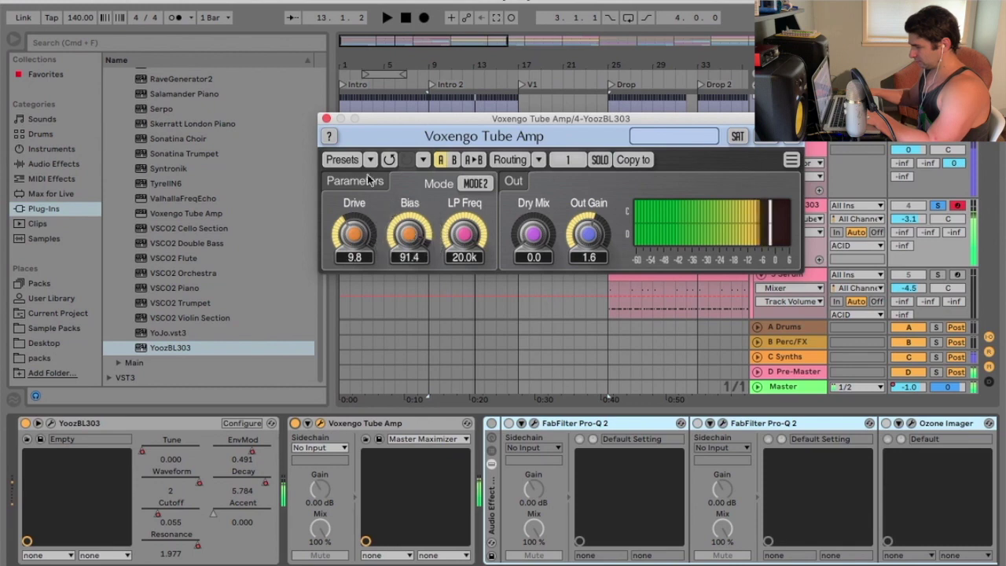
# Load the Master Warmer preset in Voxengo Tube Amp
pyautogui.click(342, 160)
pyautogui.click(291, 492)
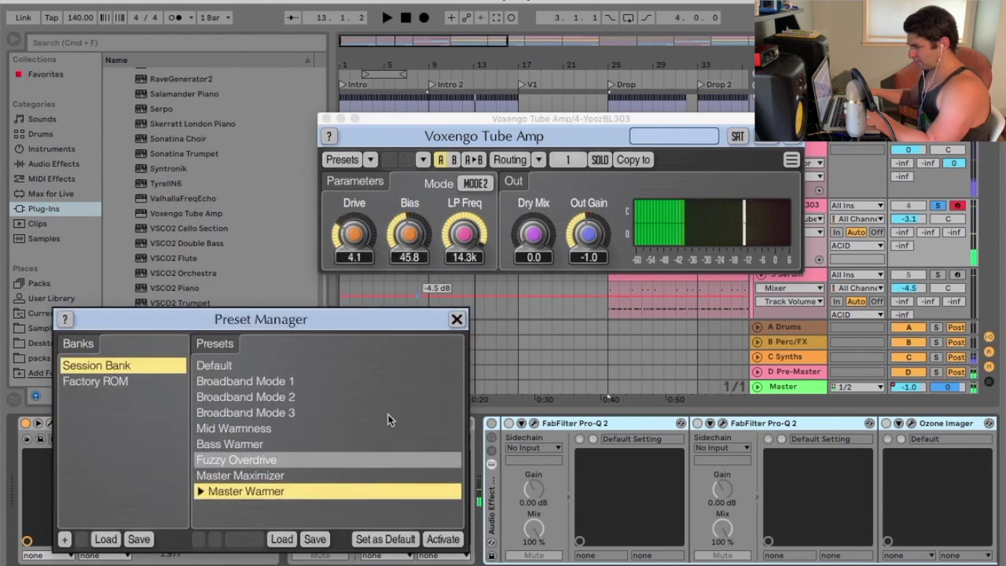
pyautogui.click(457, 320)
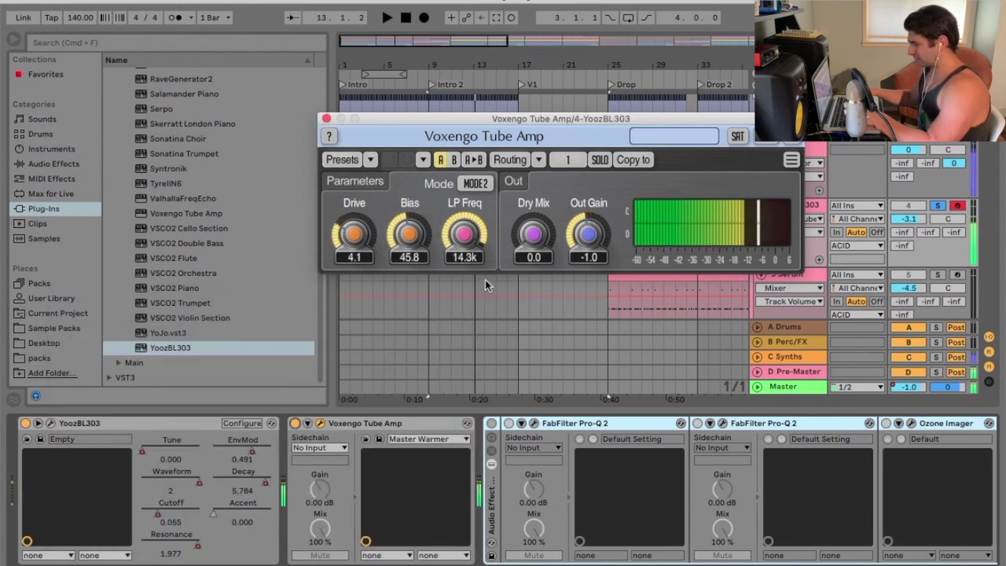
# Return Voxengo Tube Amp to the edited Fuzzy Overdrive preset from the Session Bank
pyautogui.click(339, 159)
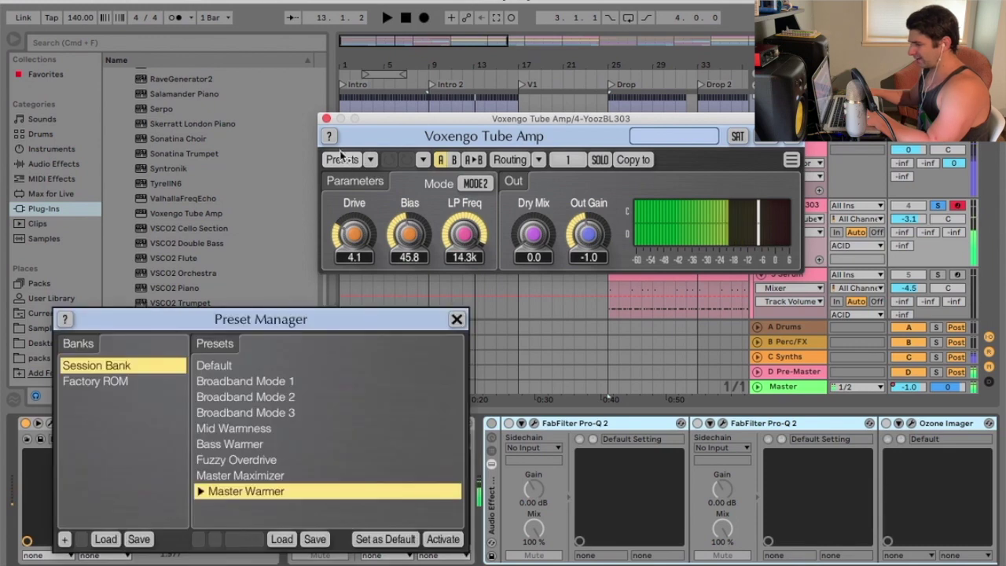
pyautogui.click(297, 461)
pyautogui.click(457, 320)
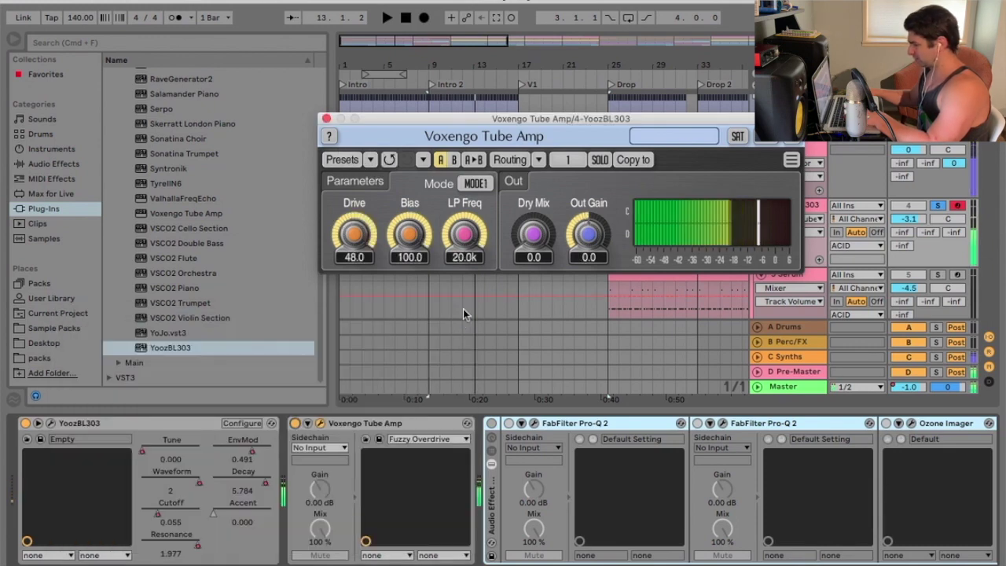
# Switch the Fuzzy Overdrive preset's Mode to MODE2 and turn down its Drive
pyautogui.click(477, 185)
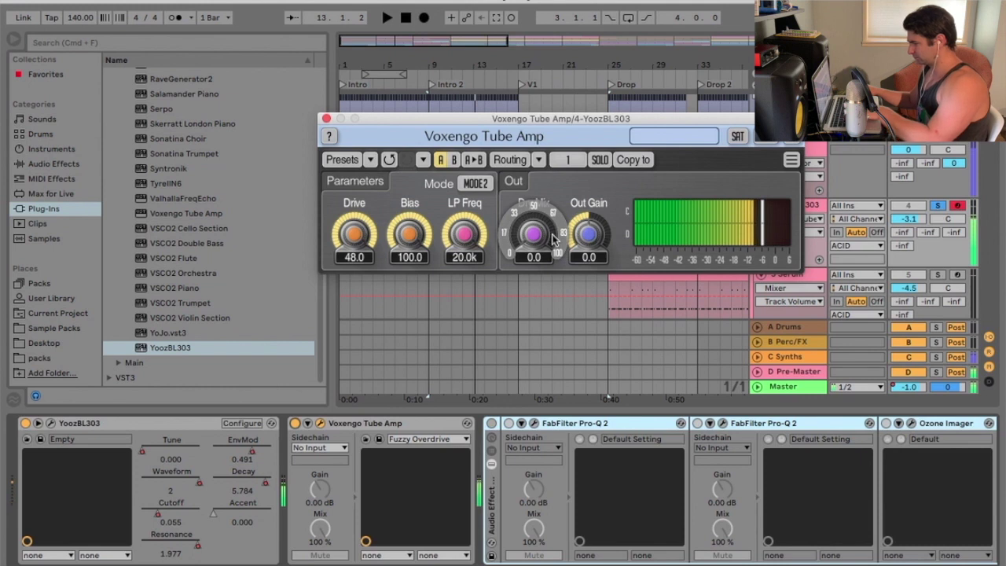
pyautogui.moveTo(354, 233); pyautogui.dragTo(354, 266)
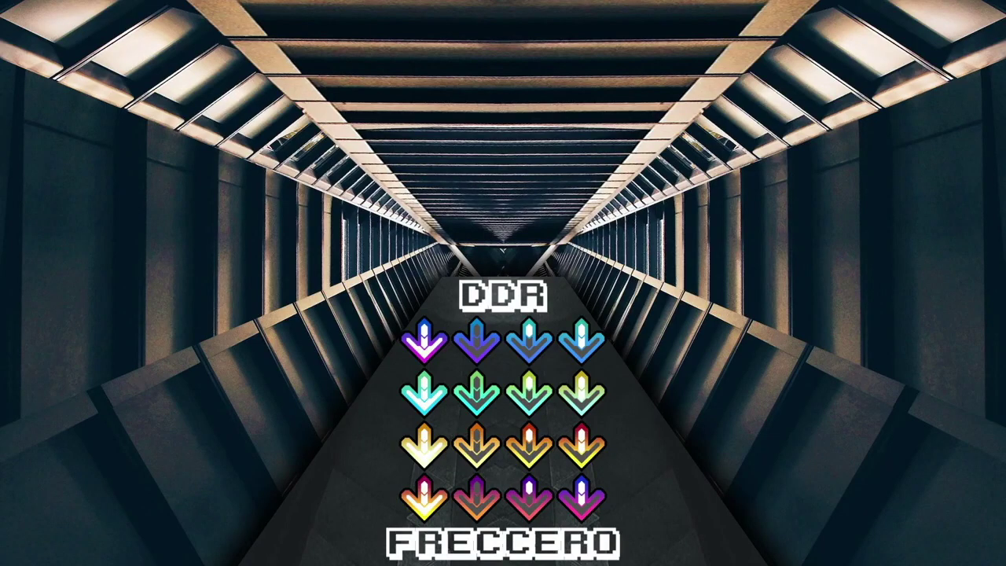